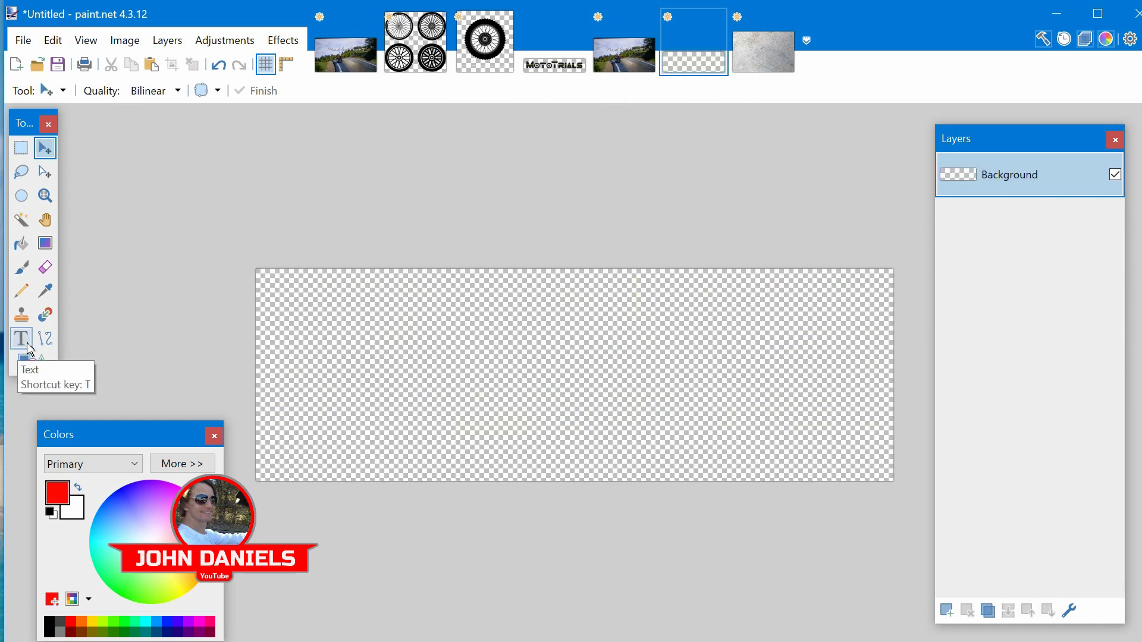
Type MOTOTRIALS in red Another Danger lettering on the canvas and commit it
click(22, 339)
click(284, 379)
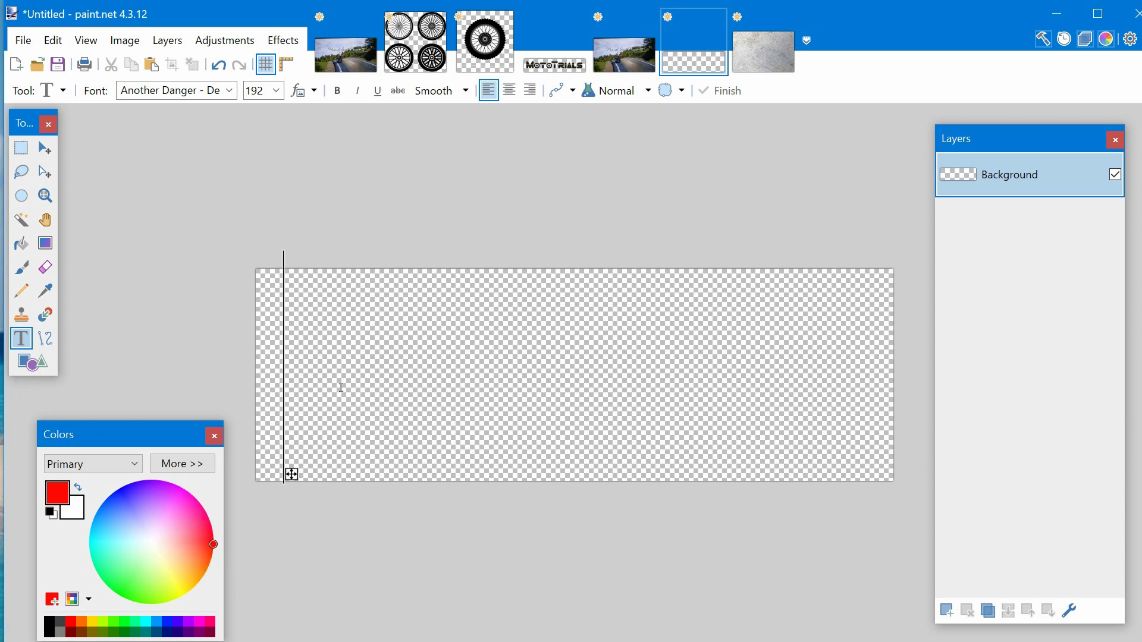
text(MOTOTRIALS)
click(47, 153)
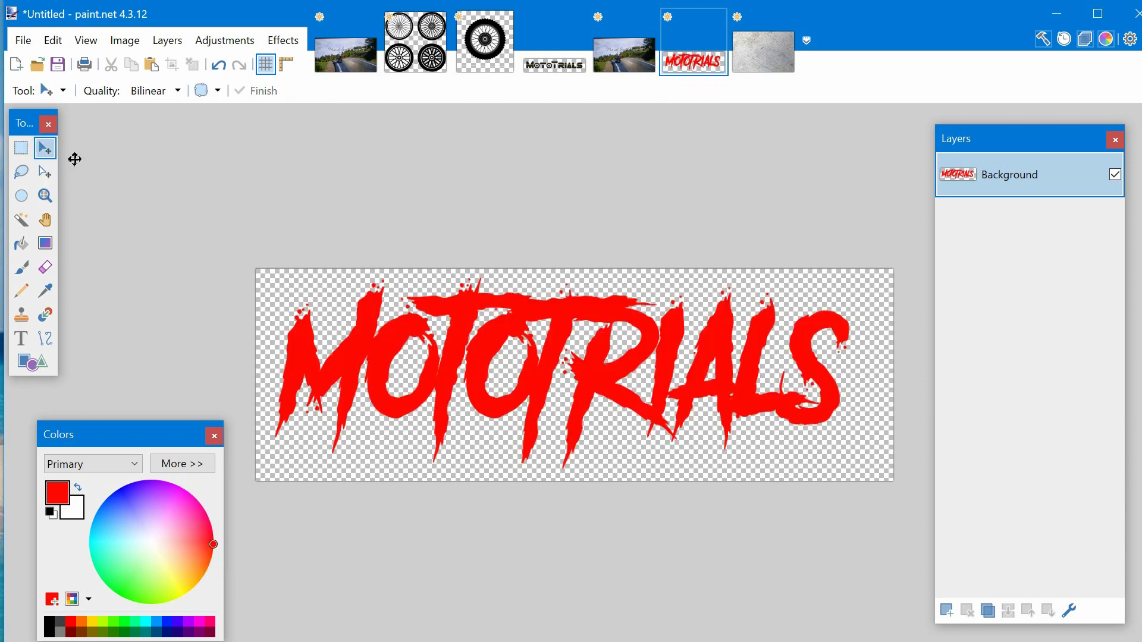
Add a new layer and fill it with bright green using the Paint Bucket
click(948, 611)
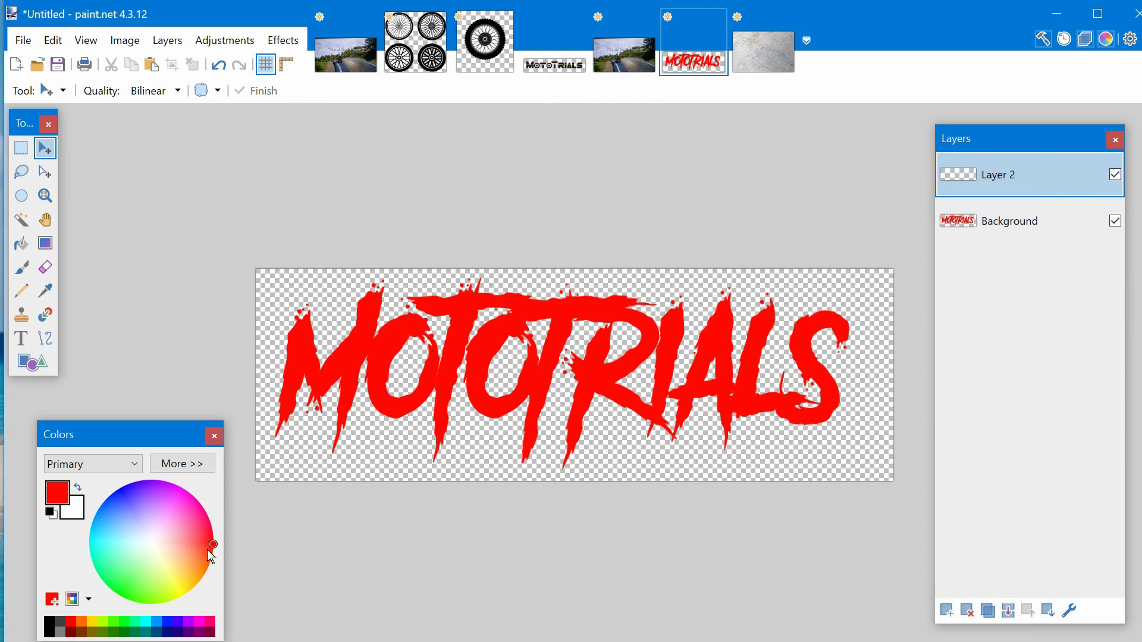
mouse_move(213, 557)
mouse_down()
mouse_move(182, 559)
mouse_move(120, 619)
mouse_move(143, 621)
mouse_up()
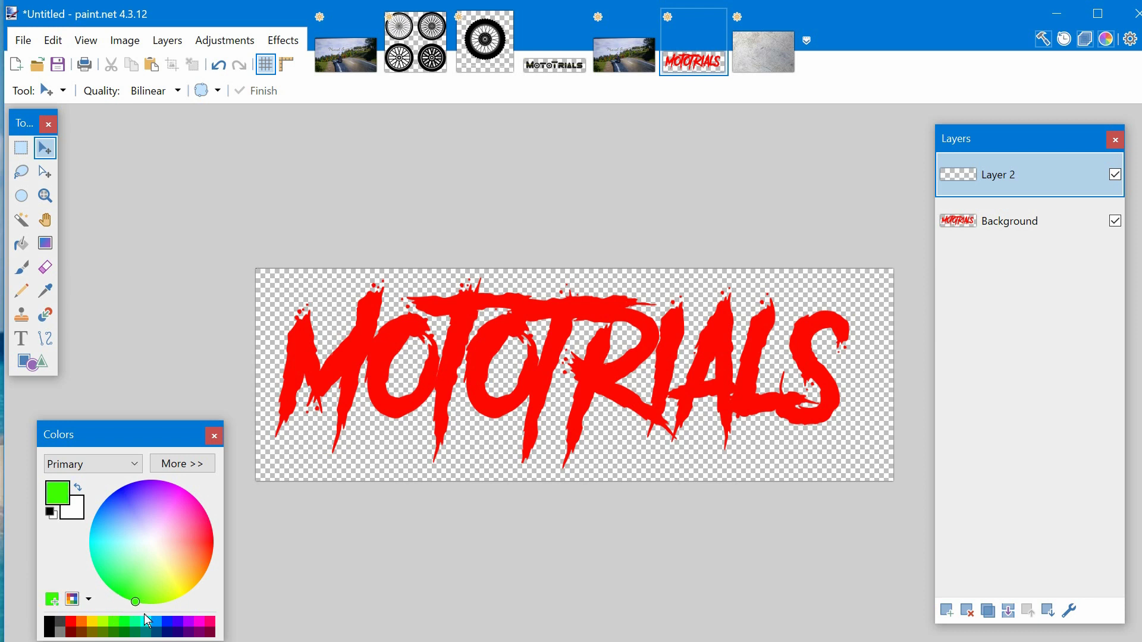
click(31, 255)
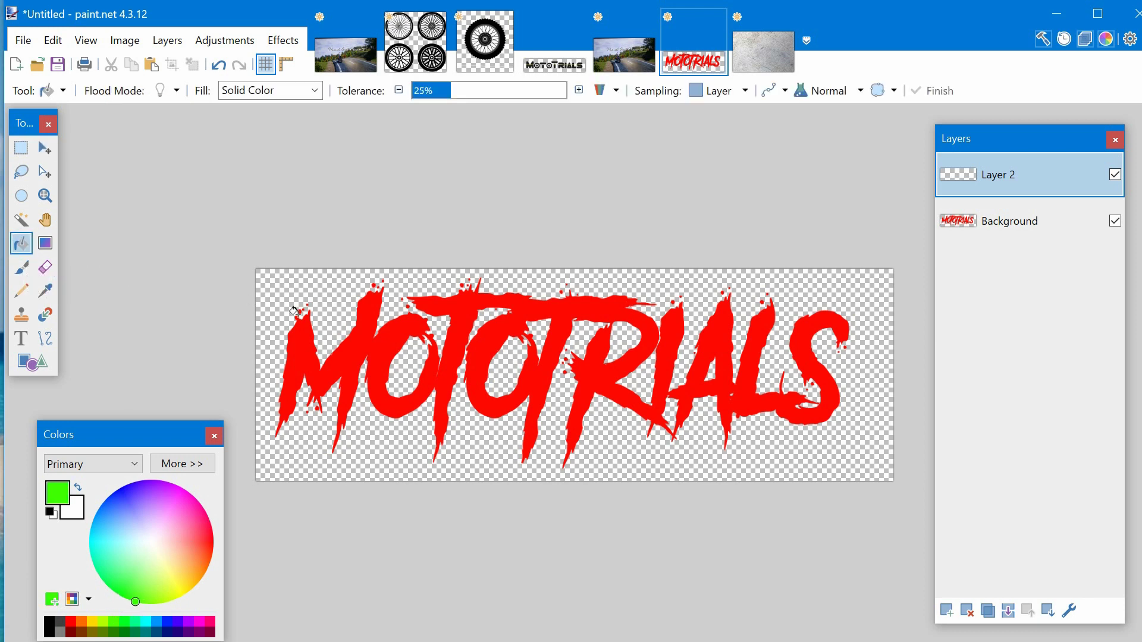
click(322, 301)
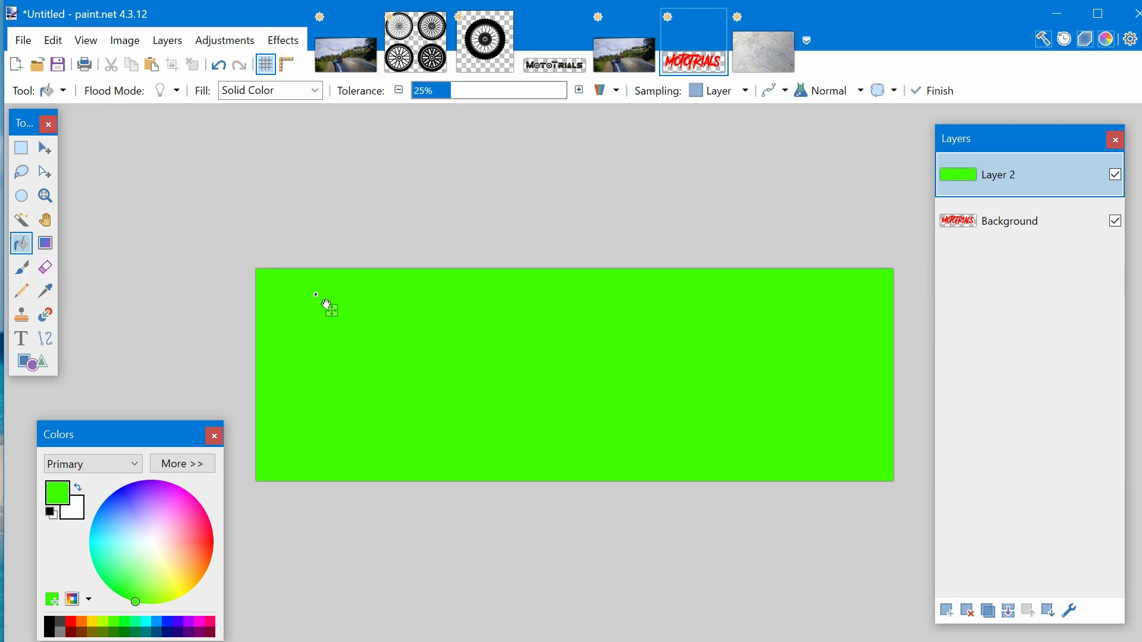
Move the red text layer above the green fill and merge them into Layer 2
click(1011, 235)
drag(1010, 236, 1013, 193)
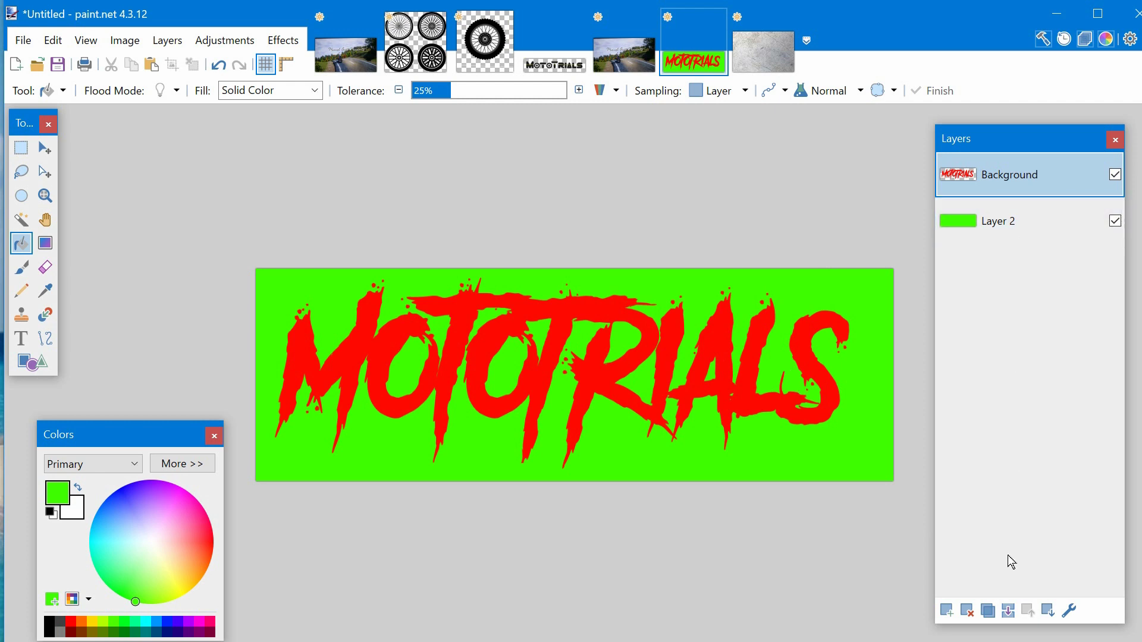
click(1009, 611)
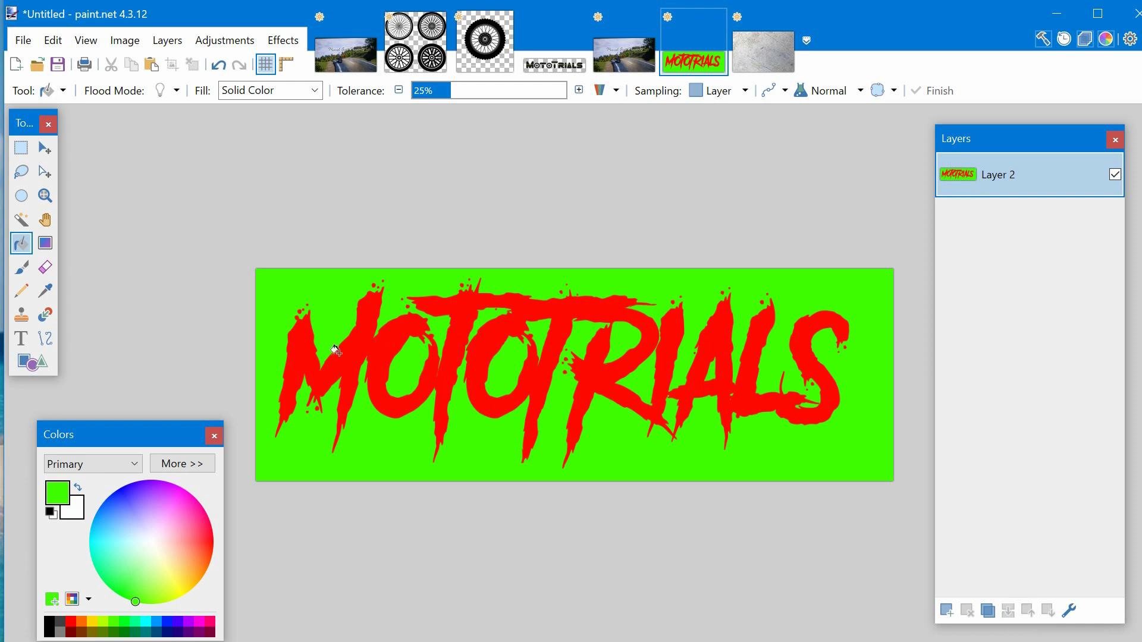
Magic Wand the red MOTOTRIALS letters at 78% tolerance and delete them
click(25, 222)
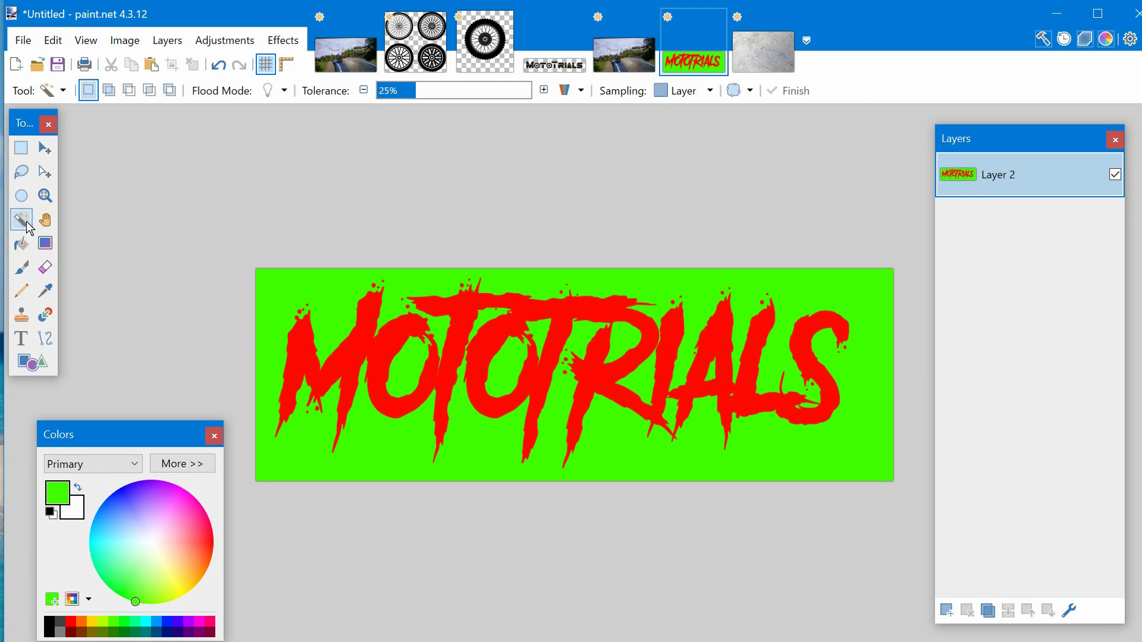
click(314, 363)
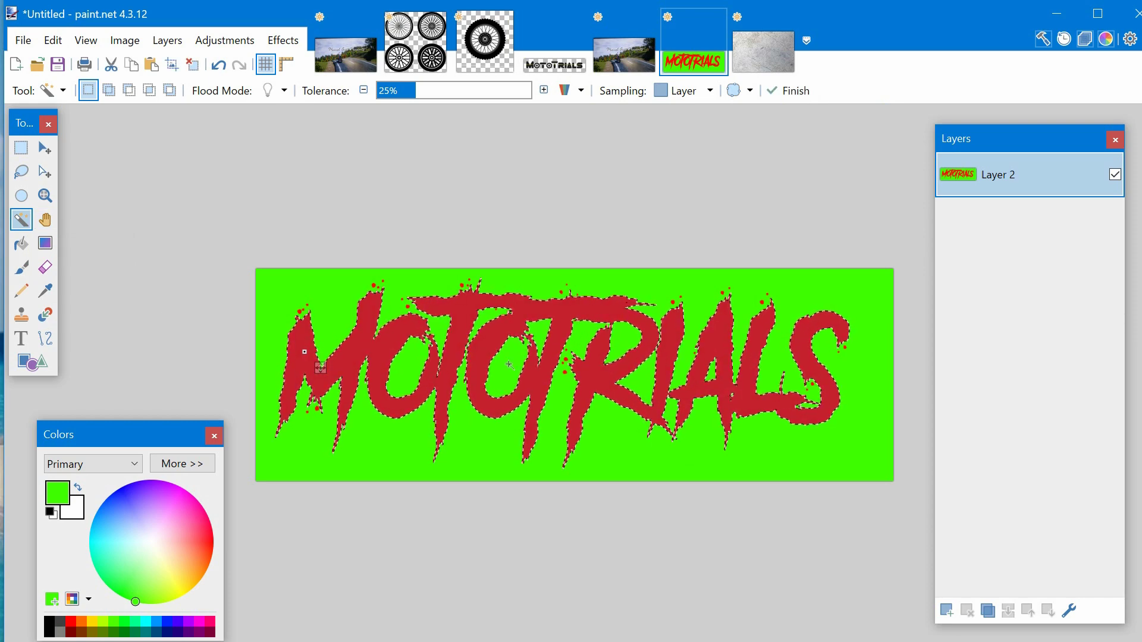
click(430, 90)
drag(446, 95, 501, 101)
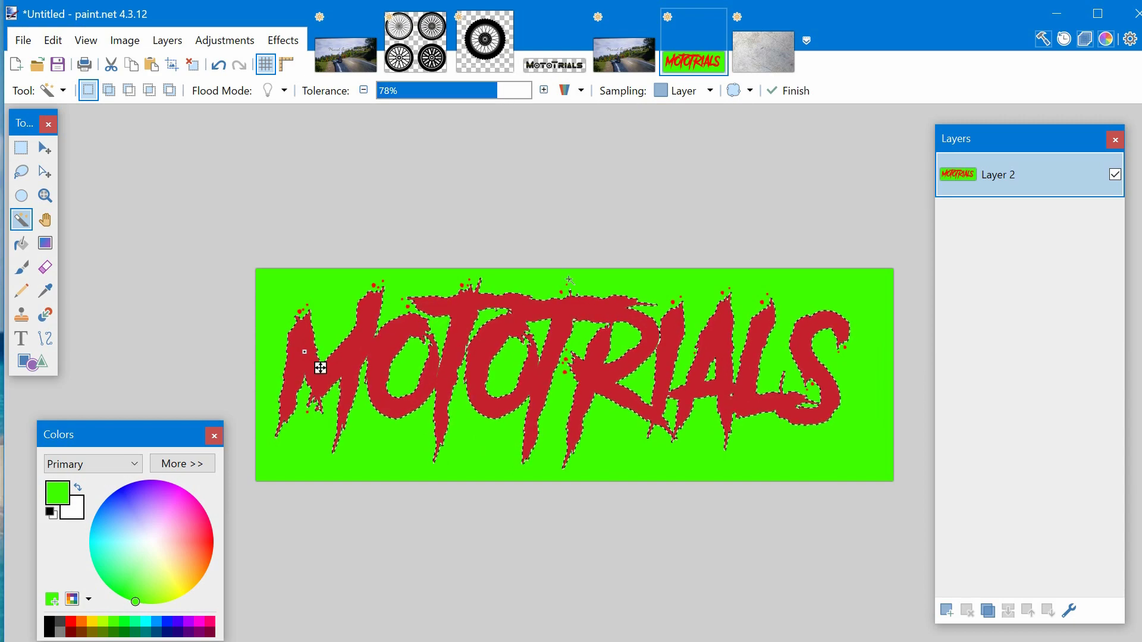
key(Delete)
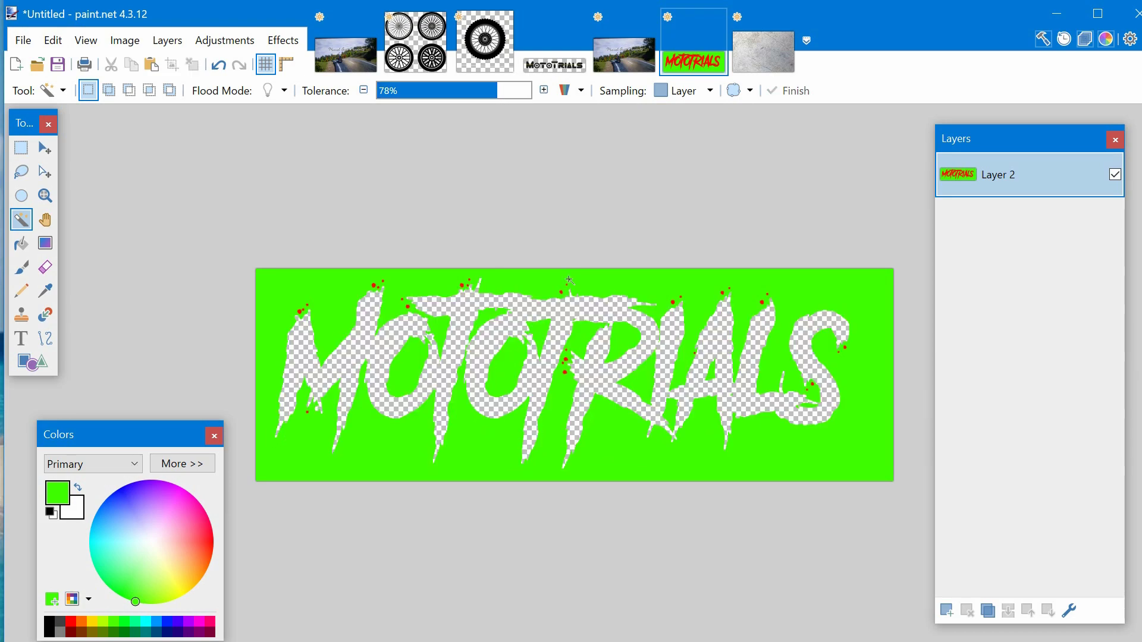
Zoom in and select the leftover red specks around the letters
scroll(569, 280, up, 5)
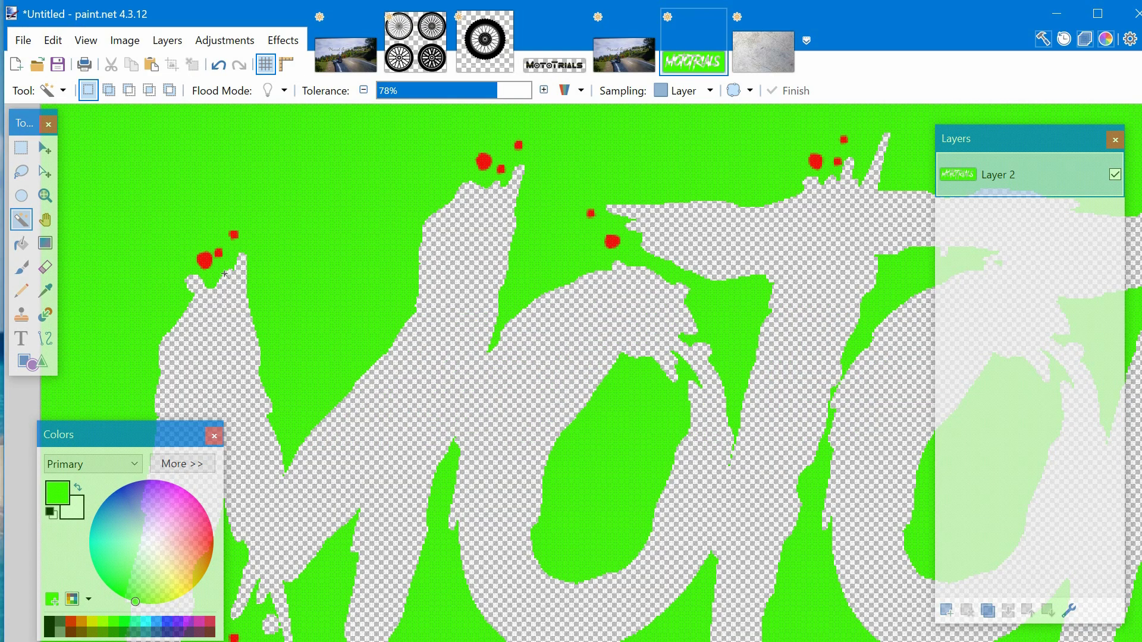
click(206, 261)
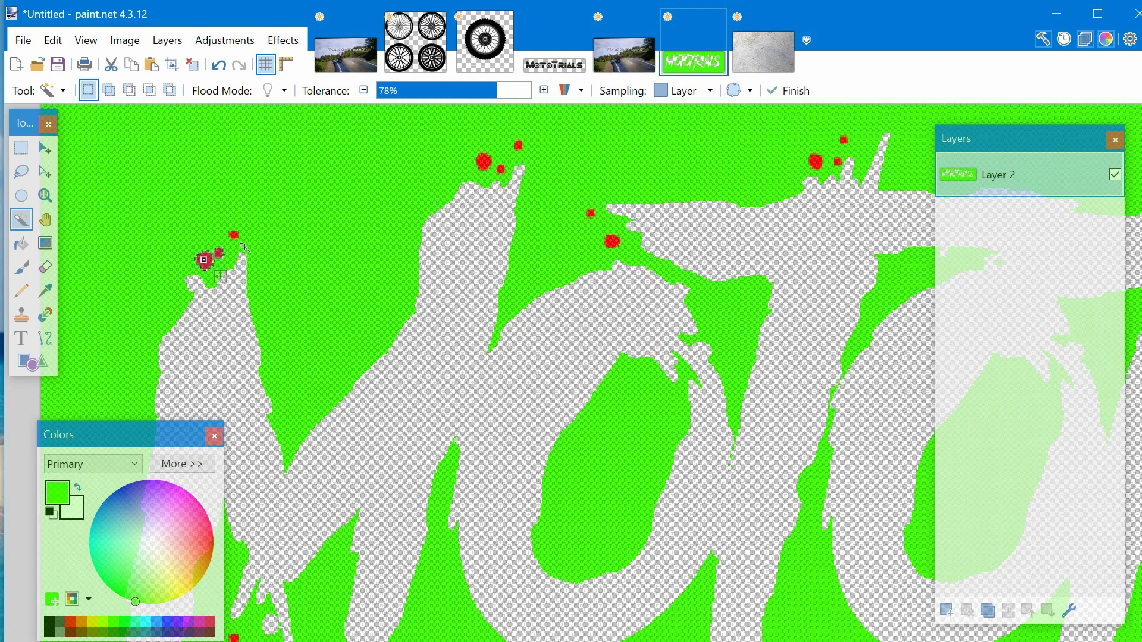
drag(205, 261, 234, 235)
Delete the leftover red specks and add an empty layer below the green stencil
key(Delete)
scroll(524, 329, down, 5)
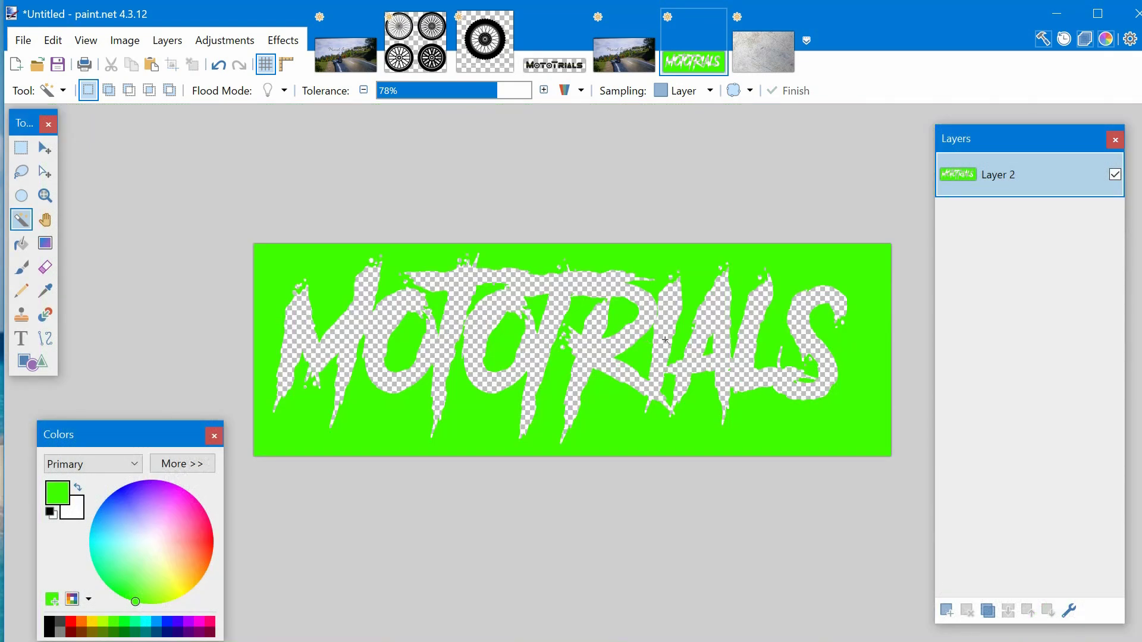
click(947, 611)
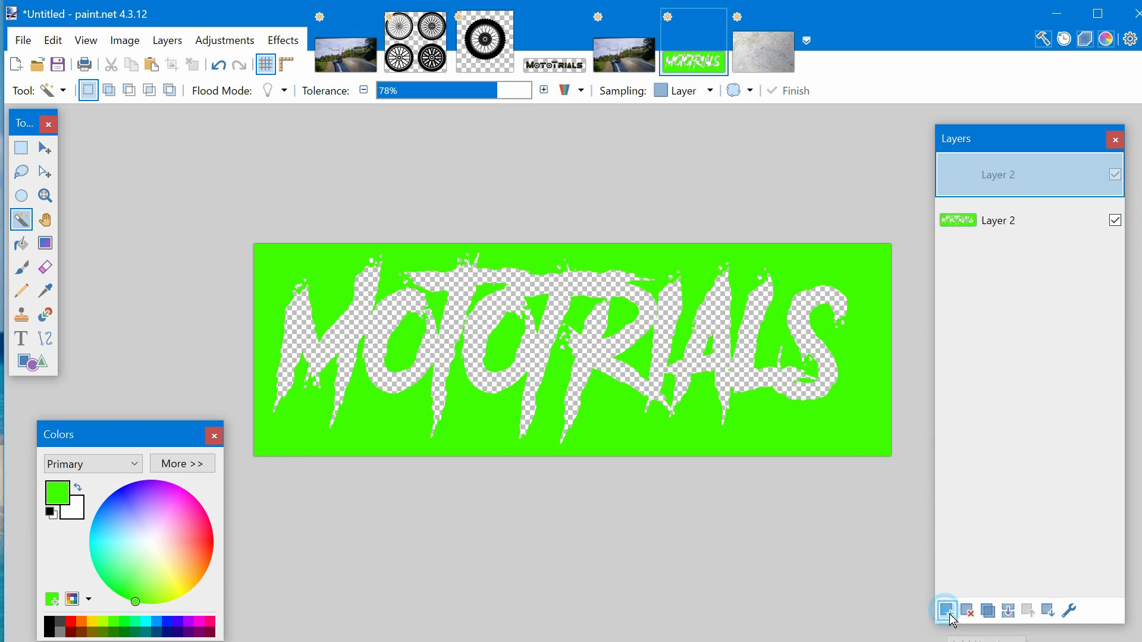
drag(1004, 177, 1010, 238)
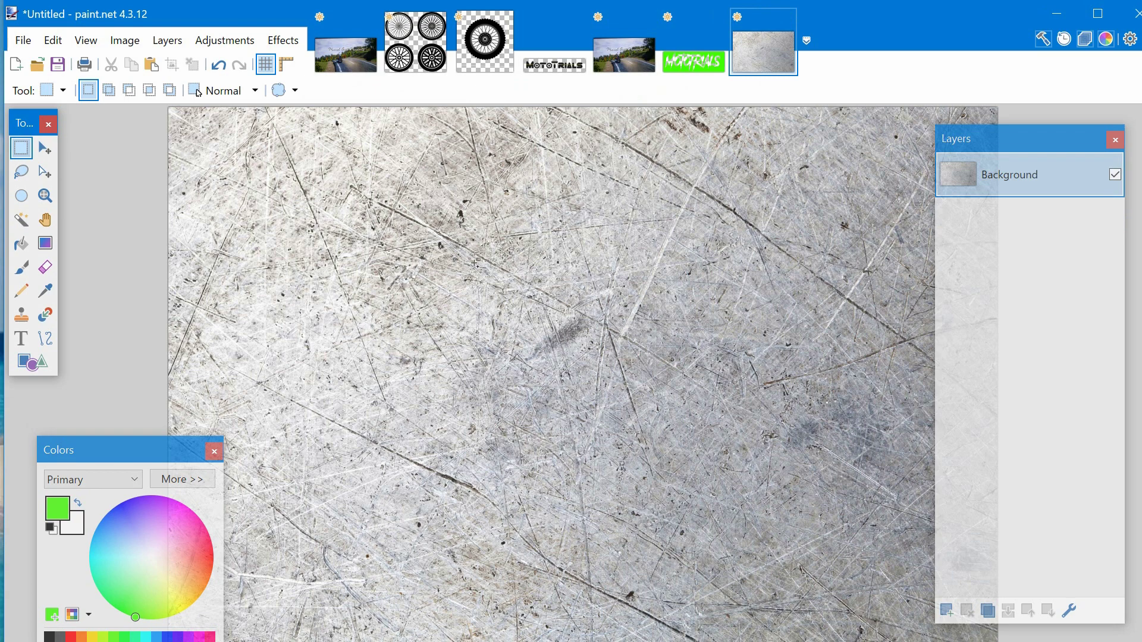
Paste the scratched-metal texture into the lower layer and shift it behind the letters
key(ctrl+a)
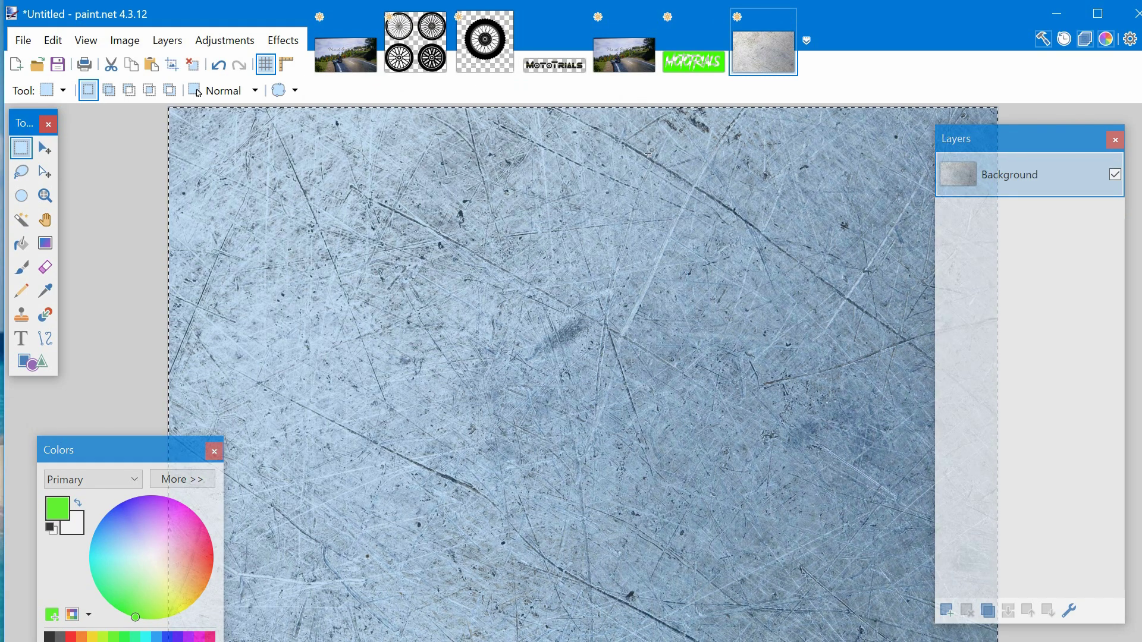
key(ctrl+shift+Tab)
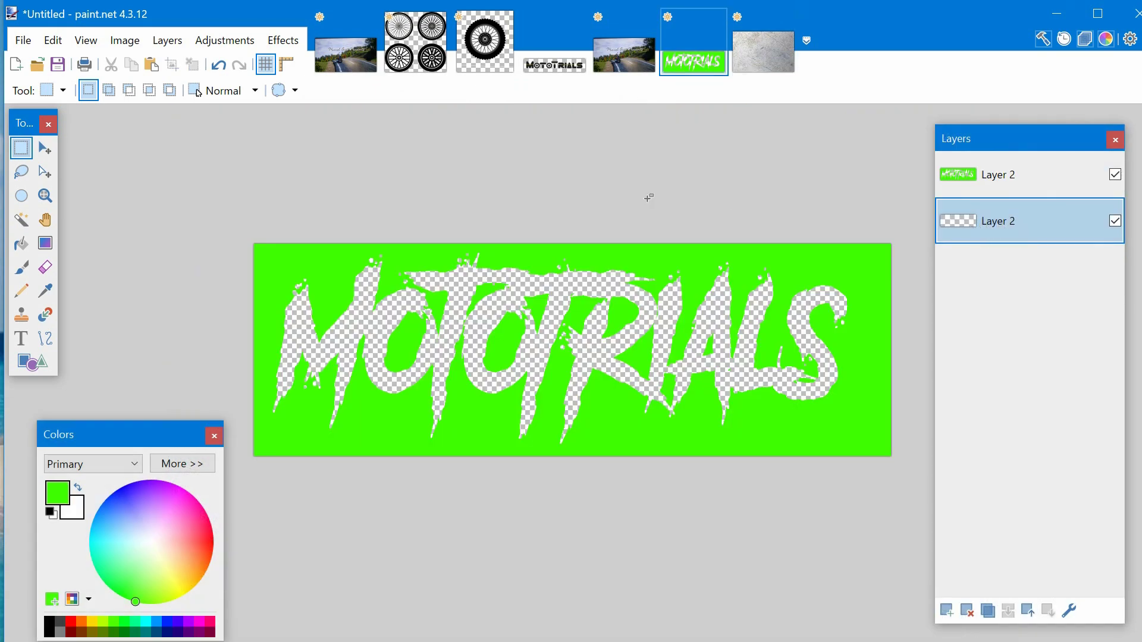
key(ctrl+v)
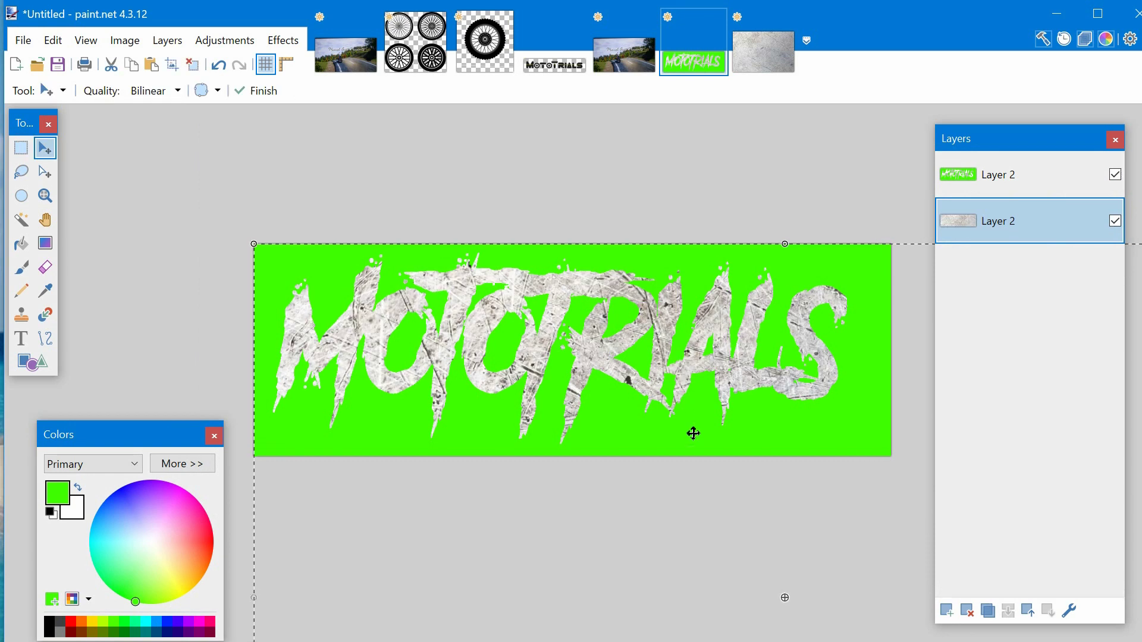
key(Return)
drag(714, 480, 657, 483)
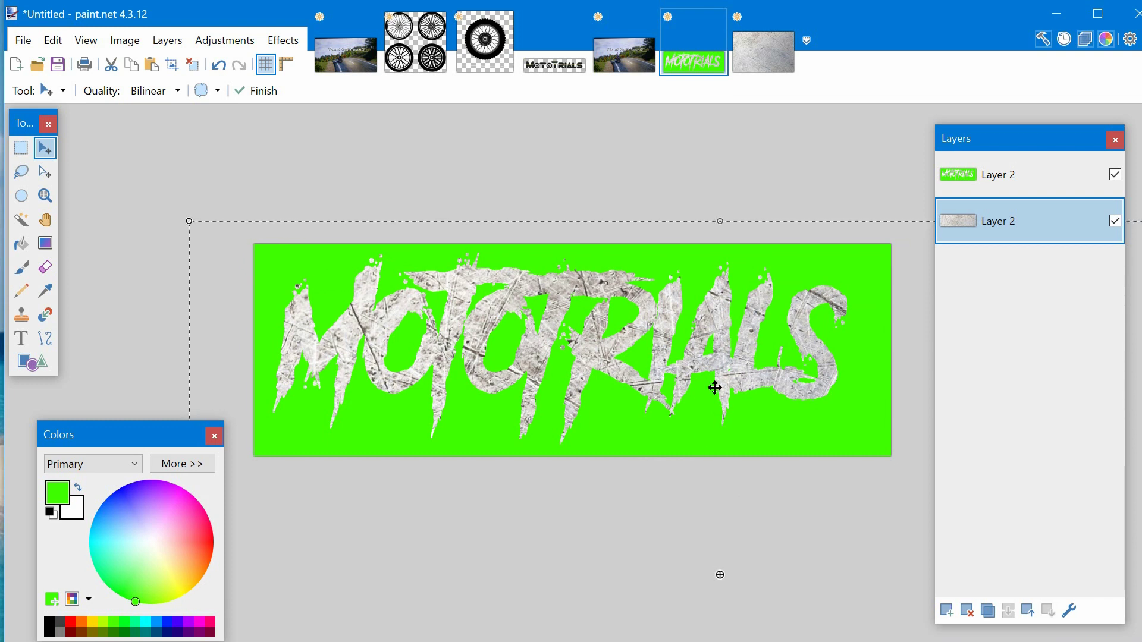
Merge the green stencil onto the texture and delete the green background at lower tolerance
click(1012, 178)
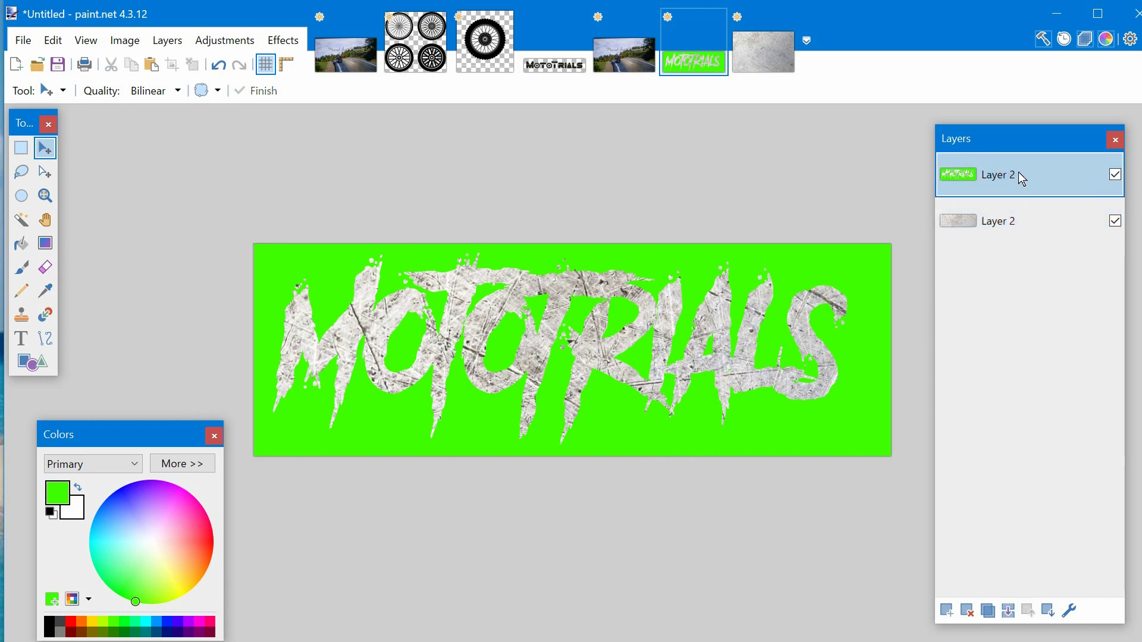
click(1015, 614)
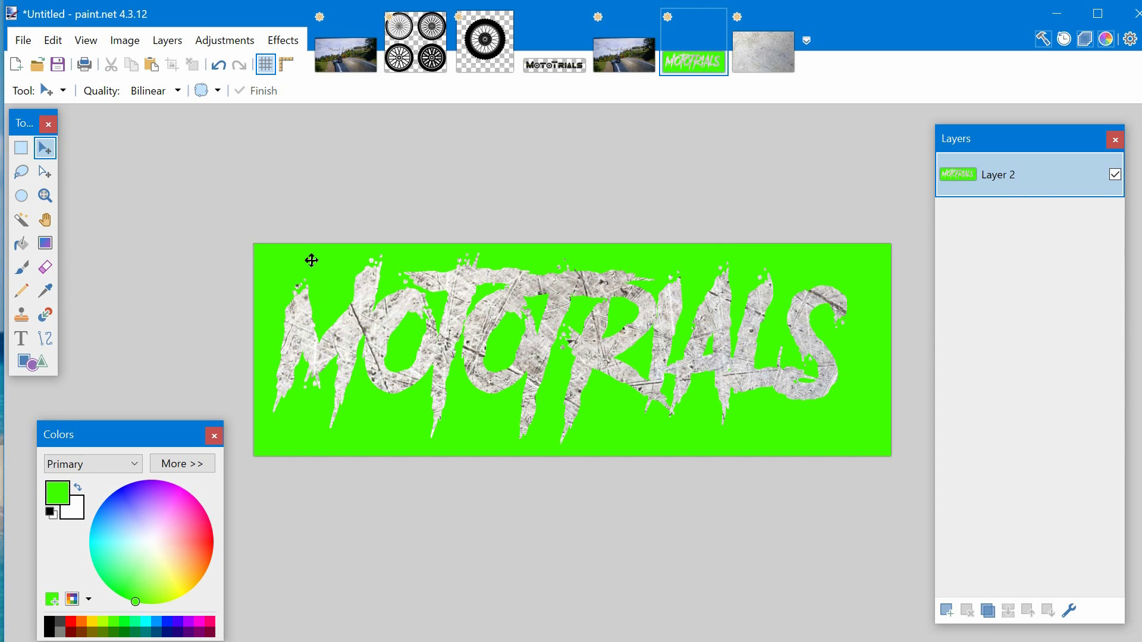
click(22, 221)
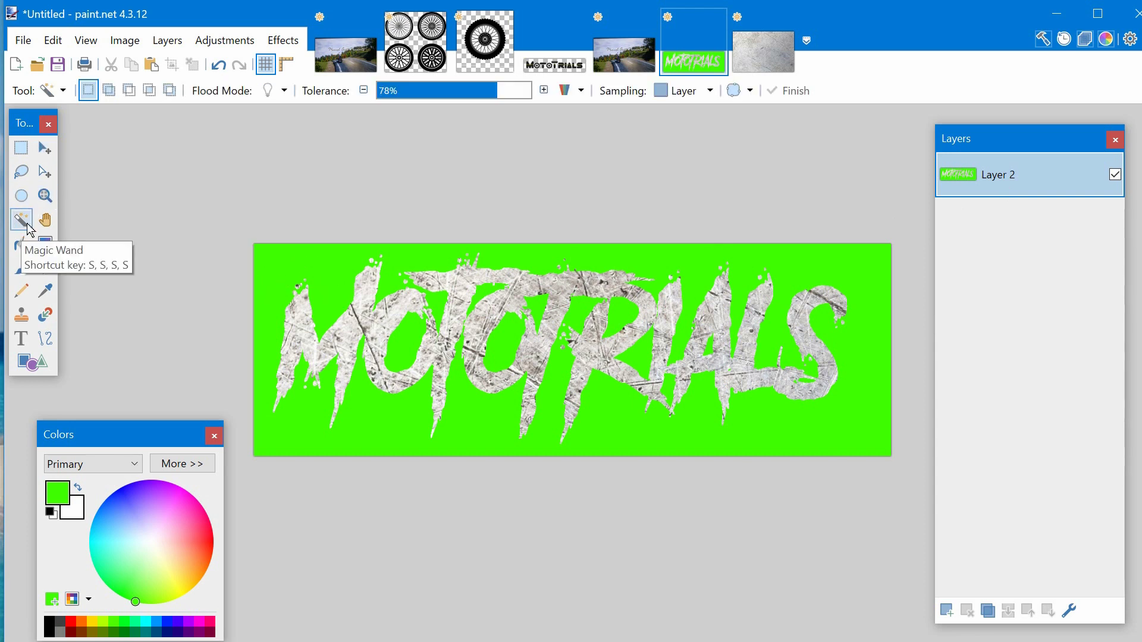
click(284, 274)
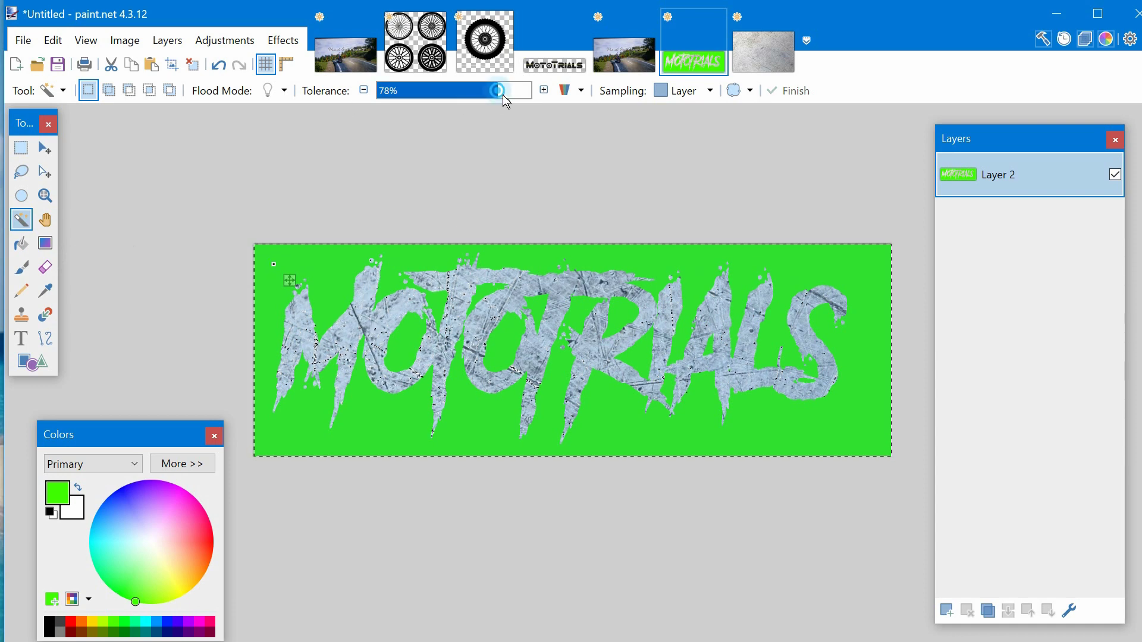
drag(499, 97, 465, 92)
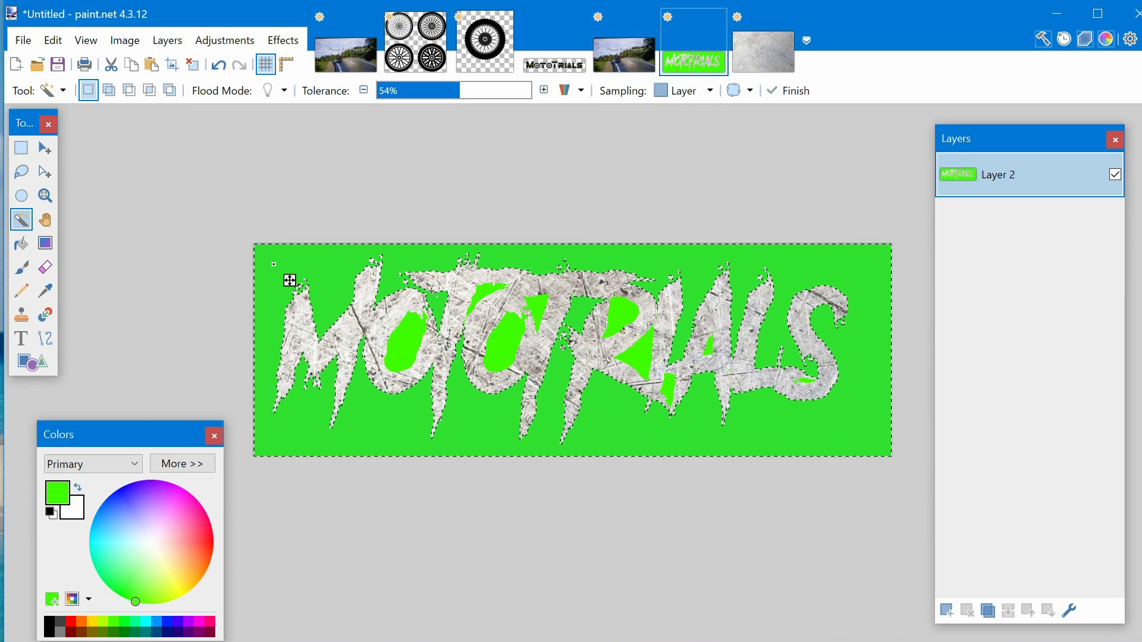
key(Delete)
key(ctrl+d)
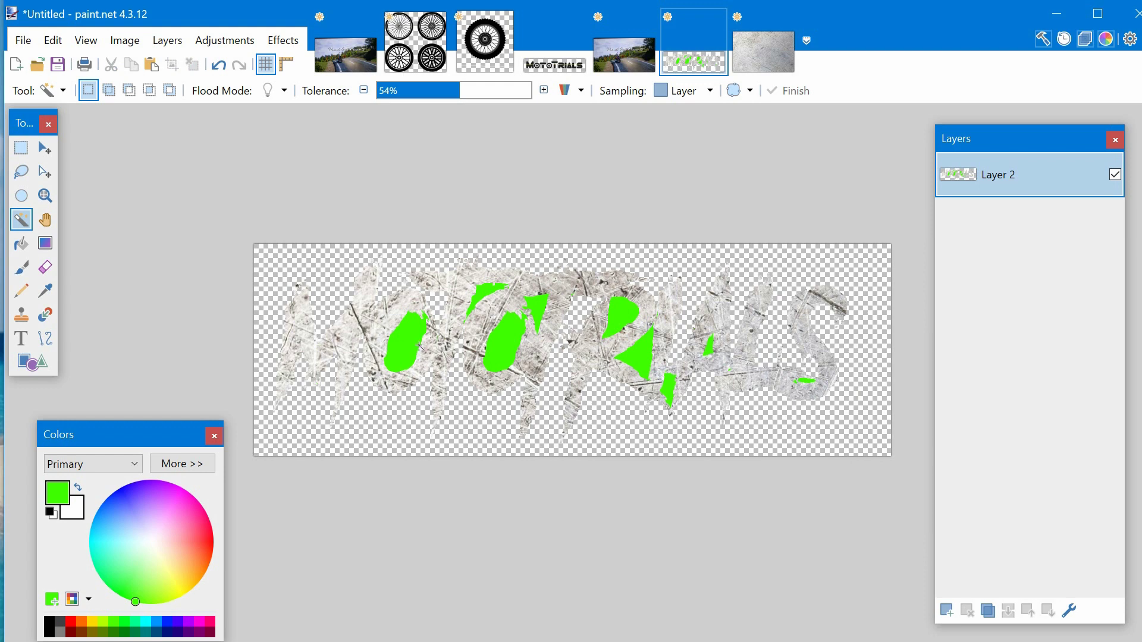
Select leftover green inside the letters, undoing the mistaken selection
click(801, 400)
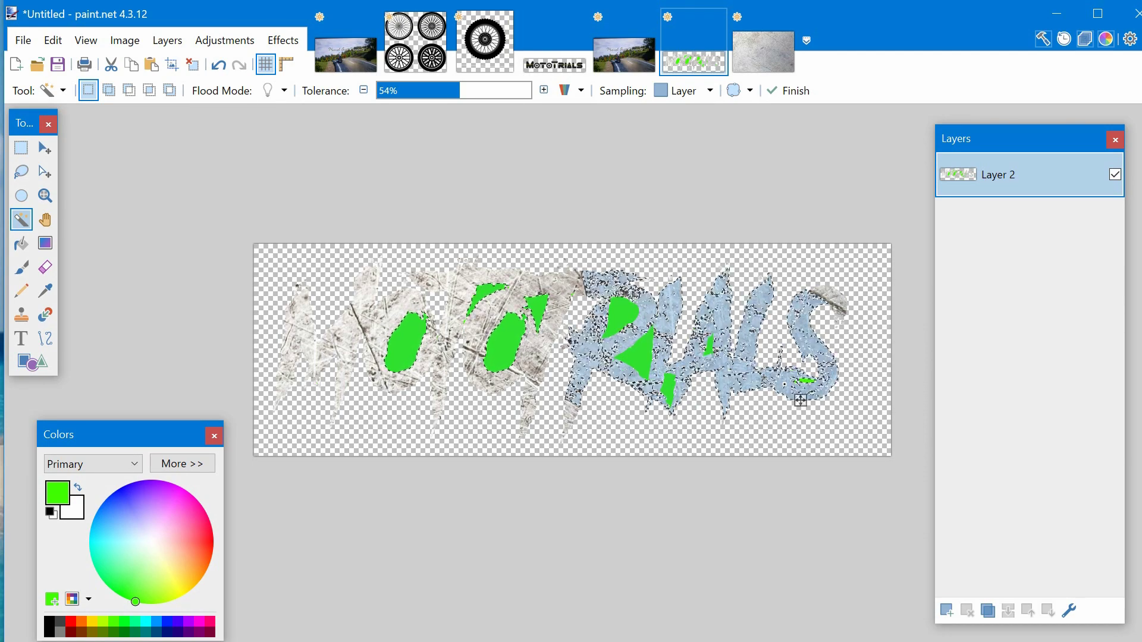
key(ctrl+z)
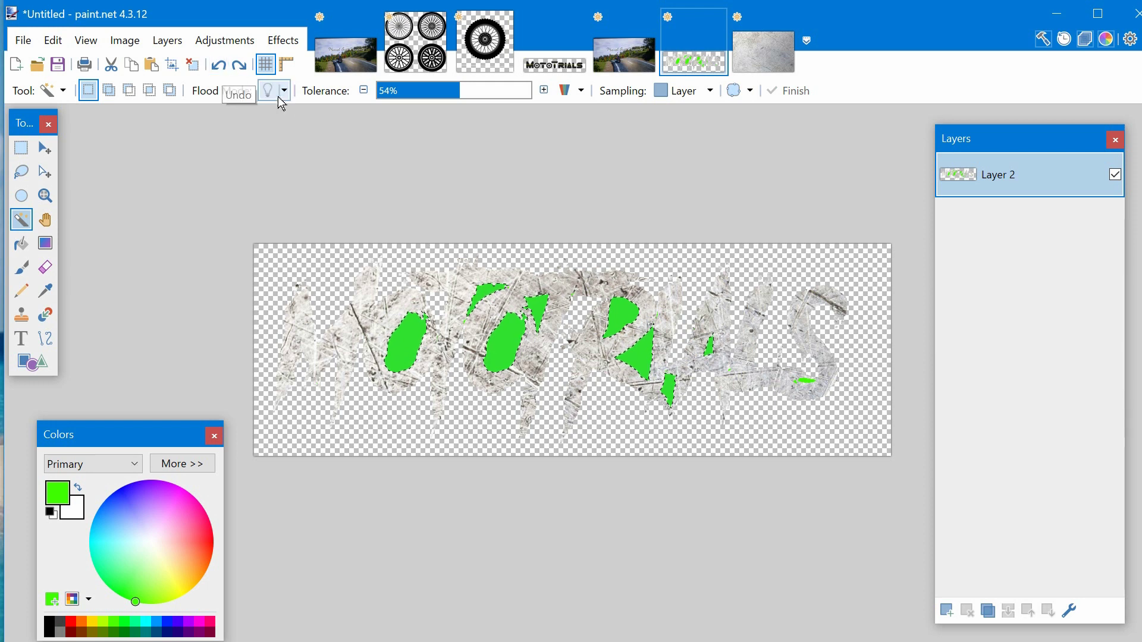
key(ctrl+z)
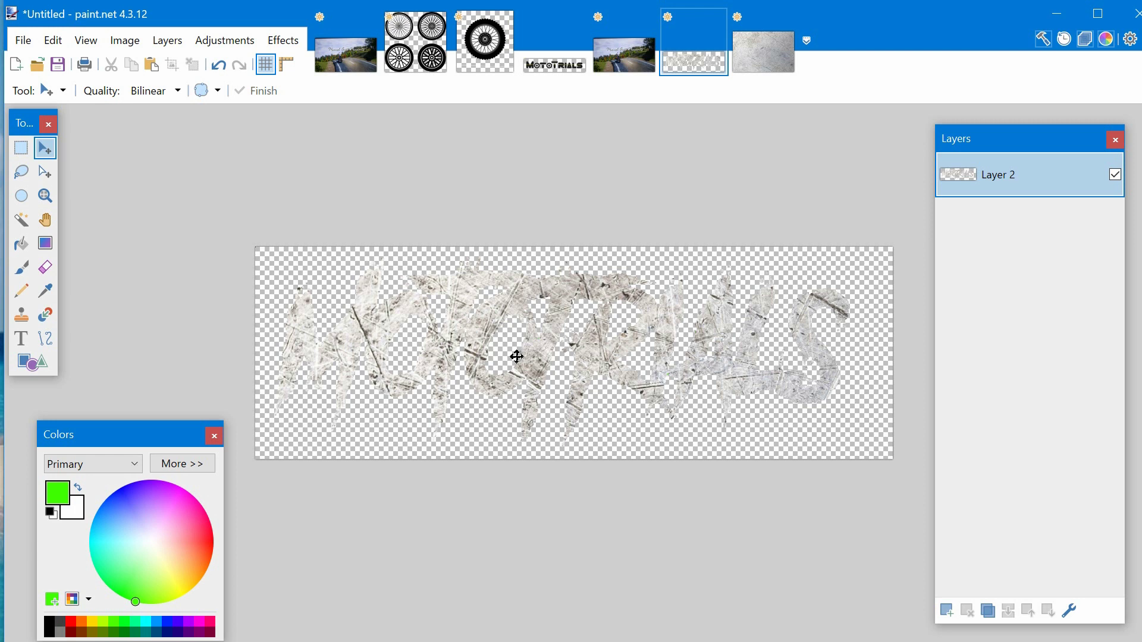
Select all and copy the metal MOTOTRIALS image, then switch to the road photo
key(ctrl+a)
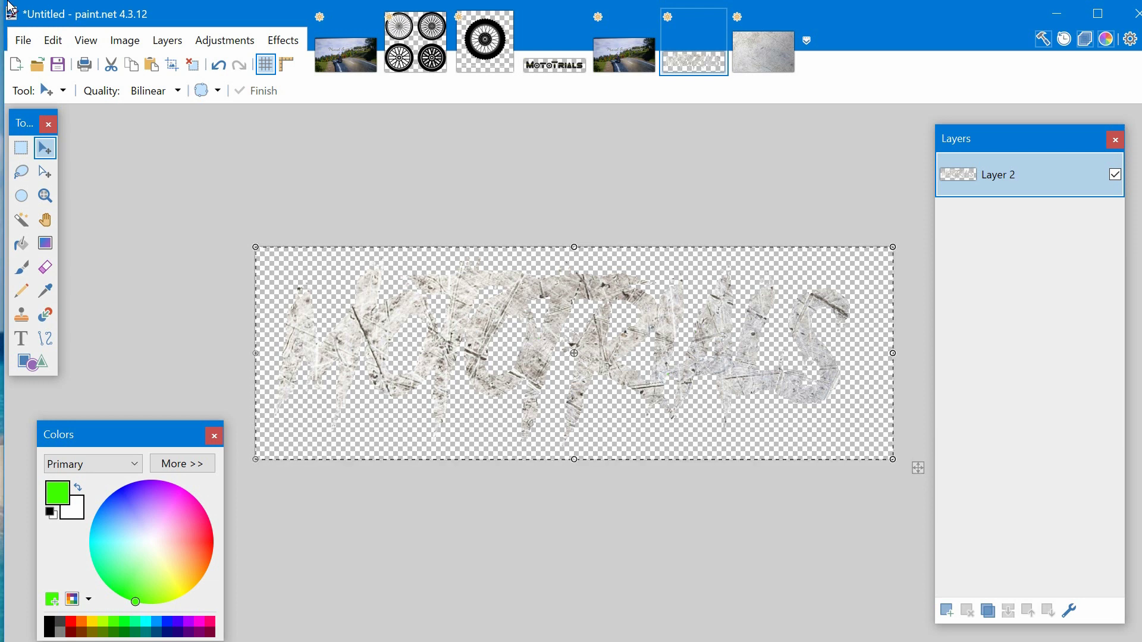
click(53, 40)
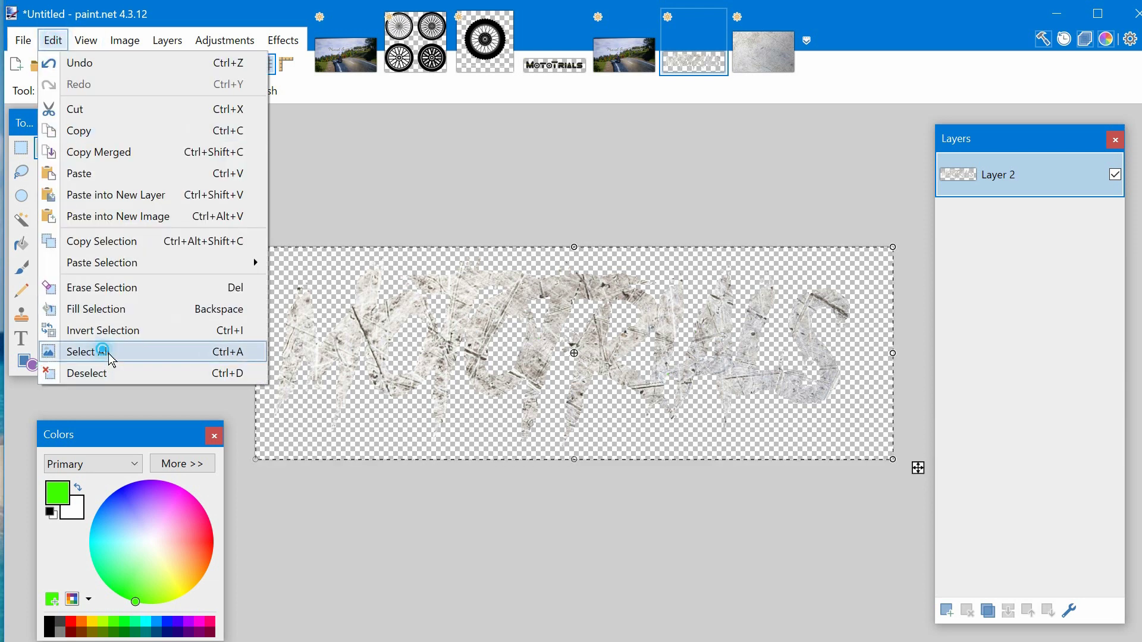
click(89, 352)
click(53, 40)
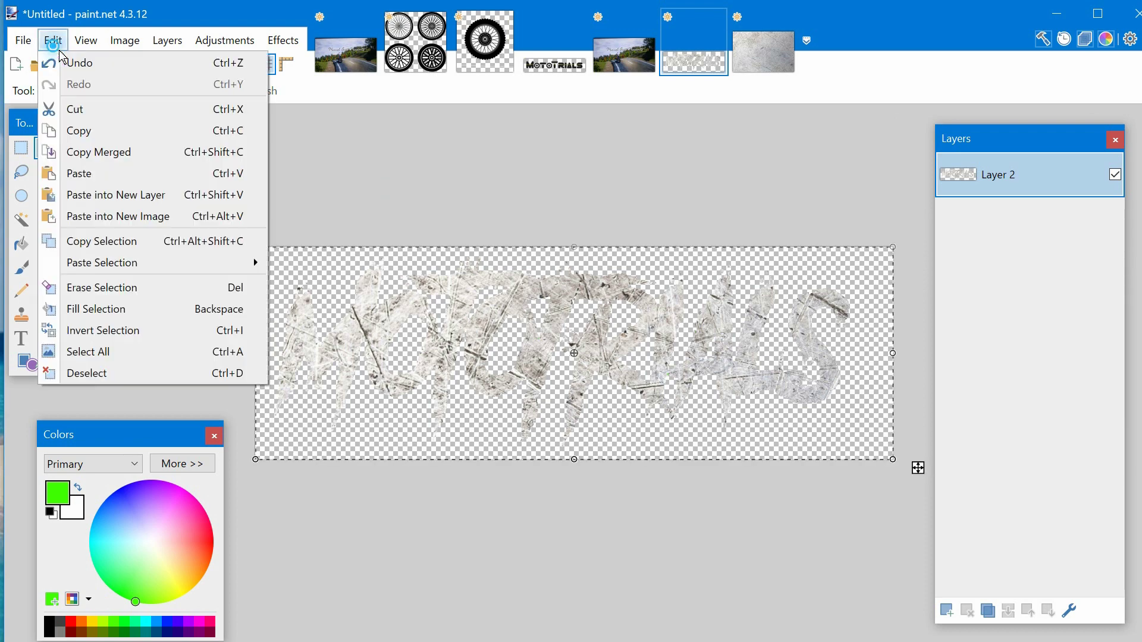
click(89, 130)
click(638, 65)
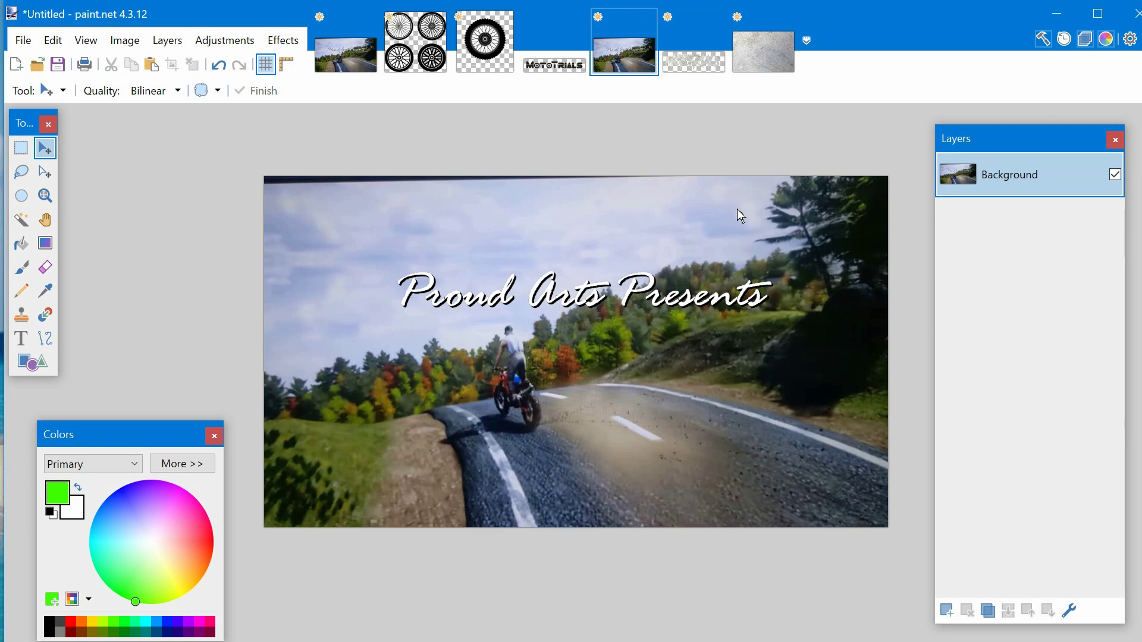
Paste the lettering as a new layer just below the 'Proud Arts Presents' title
key(ctrl+shift+v)
drag(655, 242, 910, 459)
key(Return)
click(282, 41)
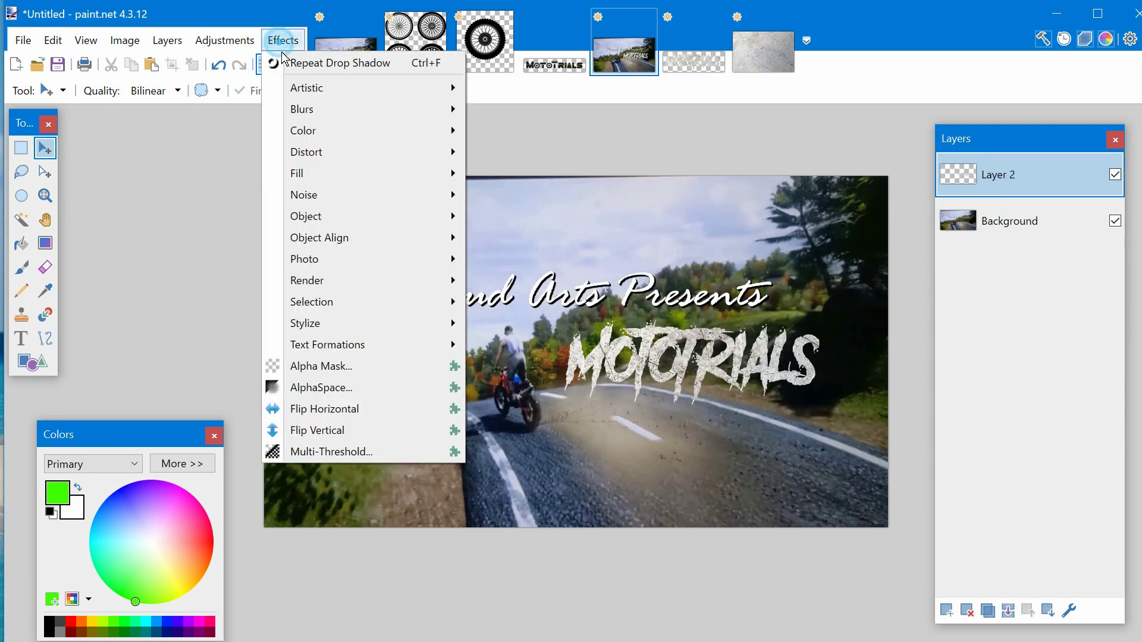
mouse_move(349, 223)
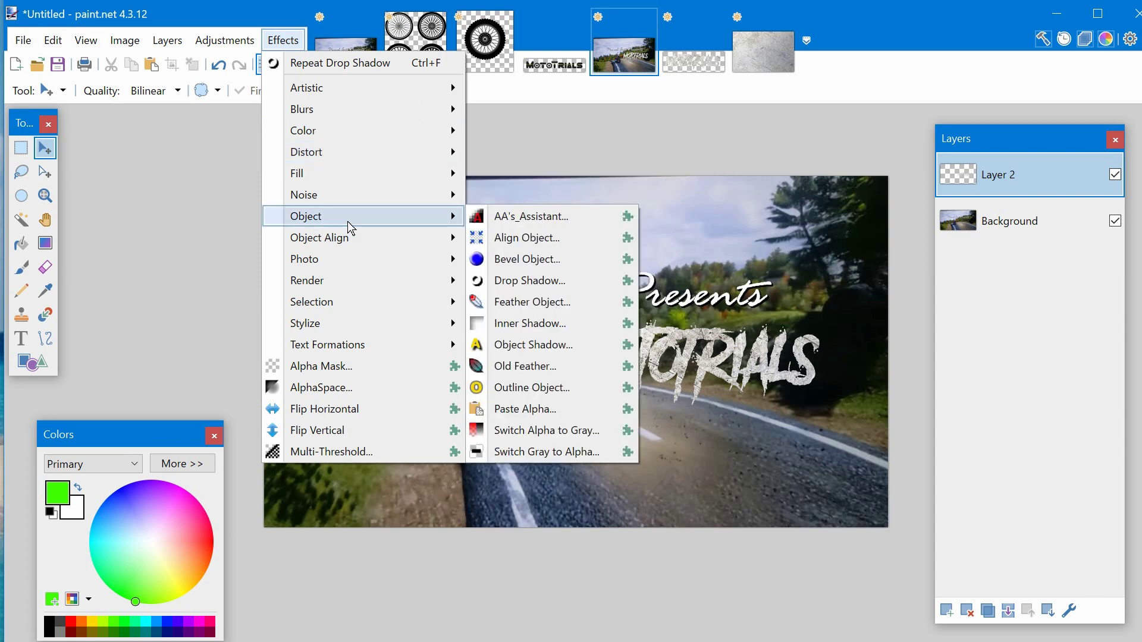
Apply a black Drop Shadow with 0 offset, widening radius 3 and blur 0
click(534, 280)
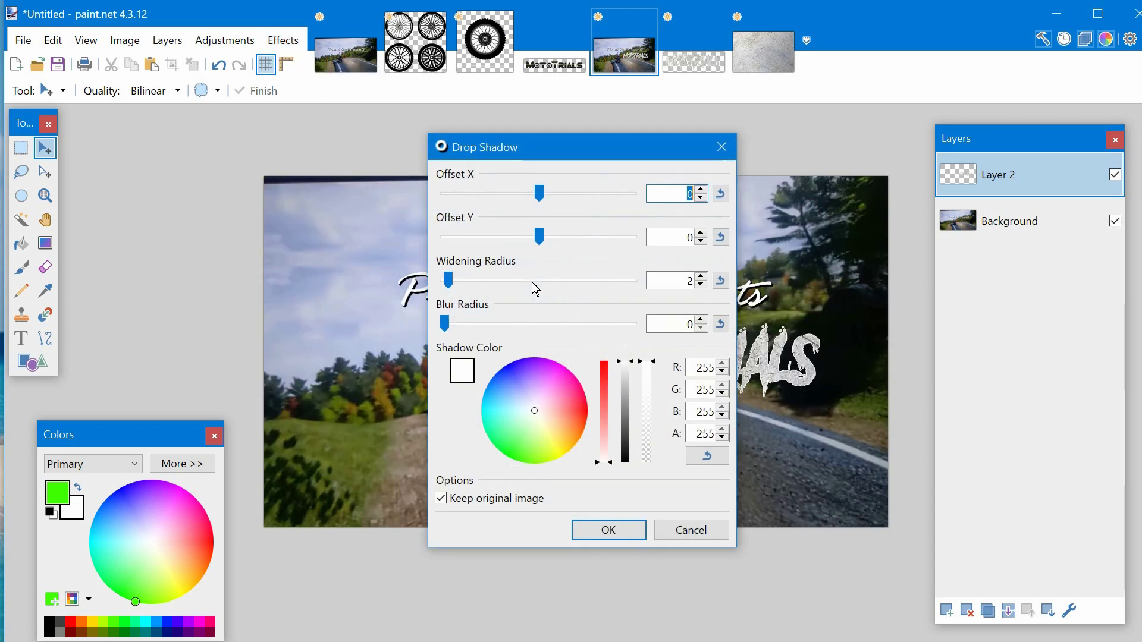
drag(540, 155, 273, 148)
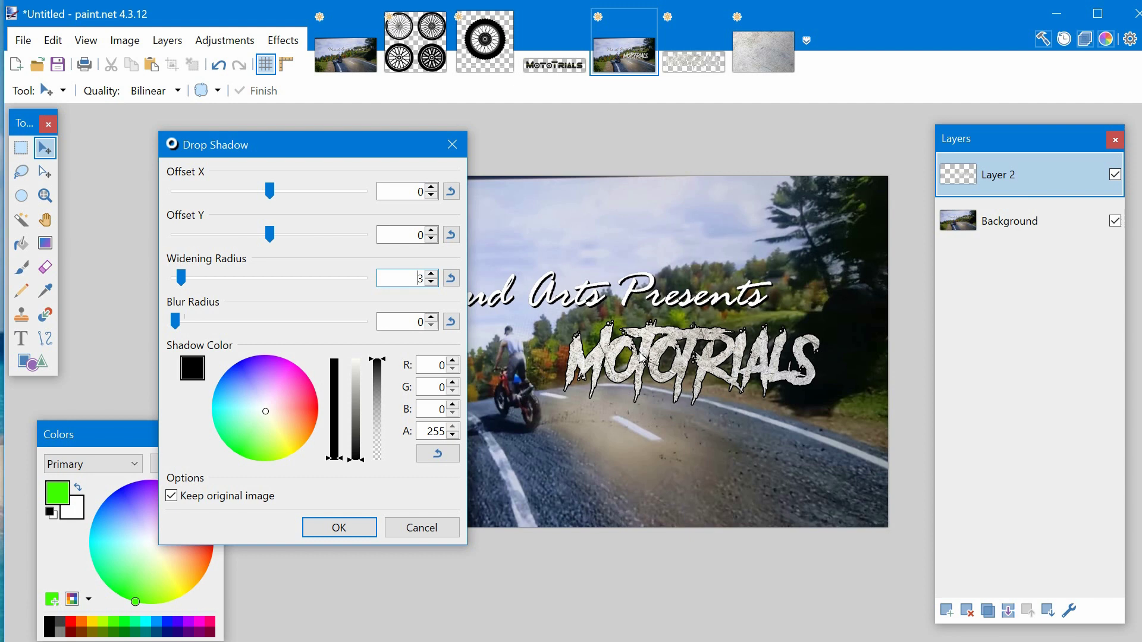
key(Return)
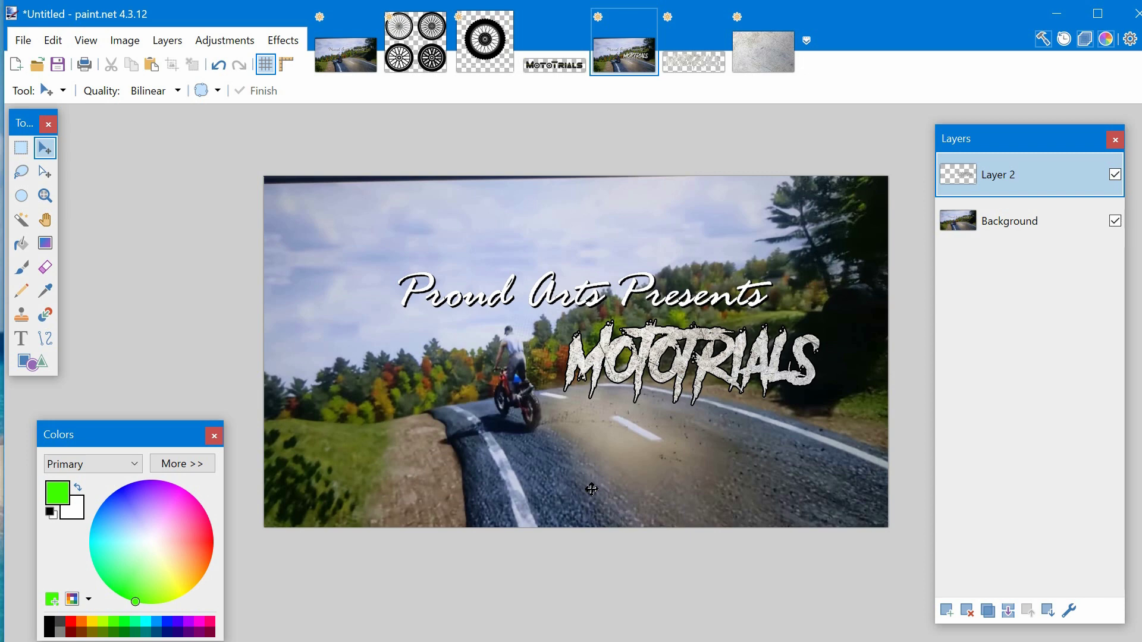